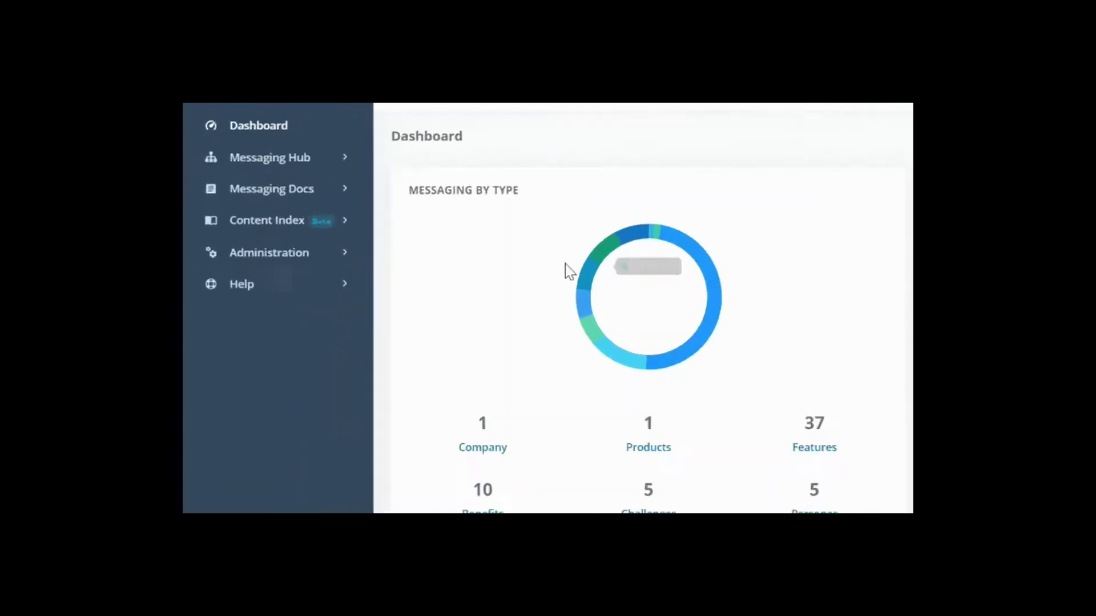
# - Open the Messaging Framework setup from the administration area
pyautogui.click(308, 253)
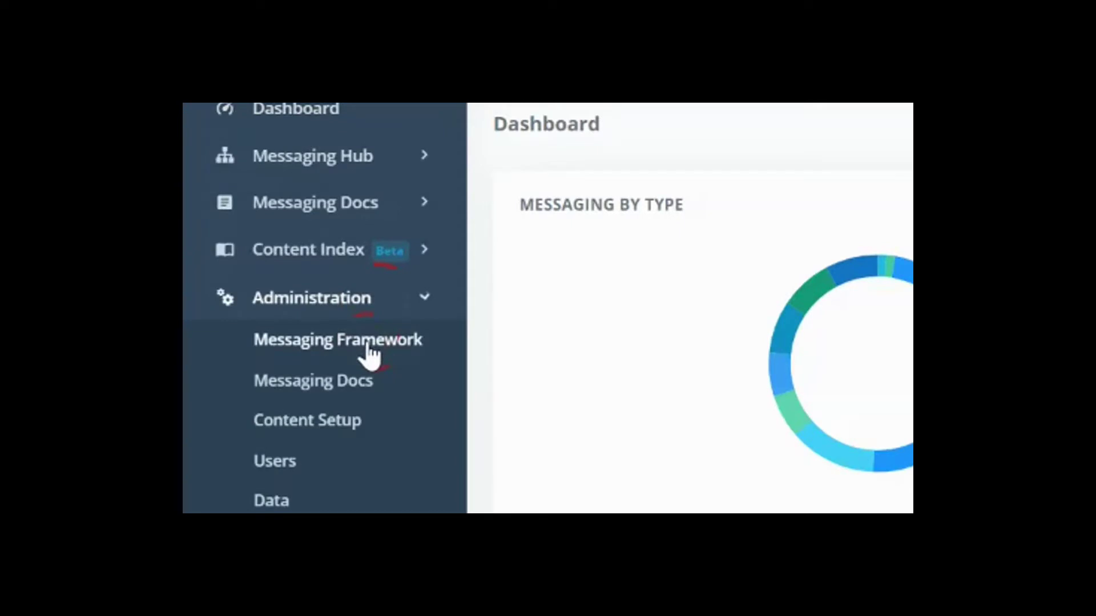
pyautogui.click(368, 347)
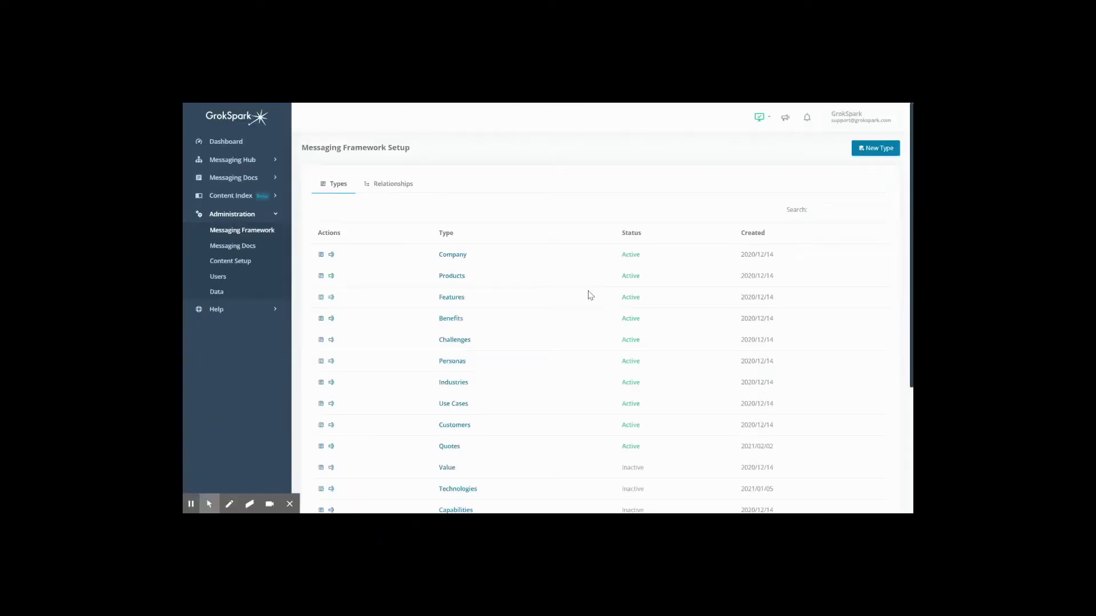
# - Set the Value messaging type to active and save it
pyautogui.scroll(-2, 589, 294)
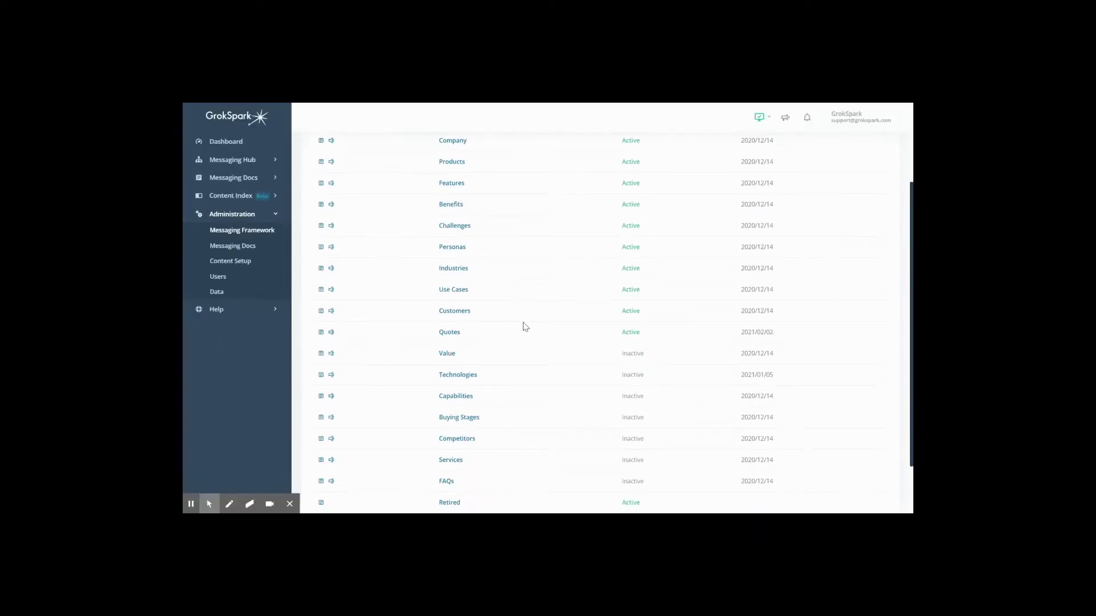
pyautogui.click(321, 356)
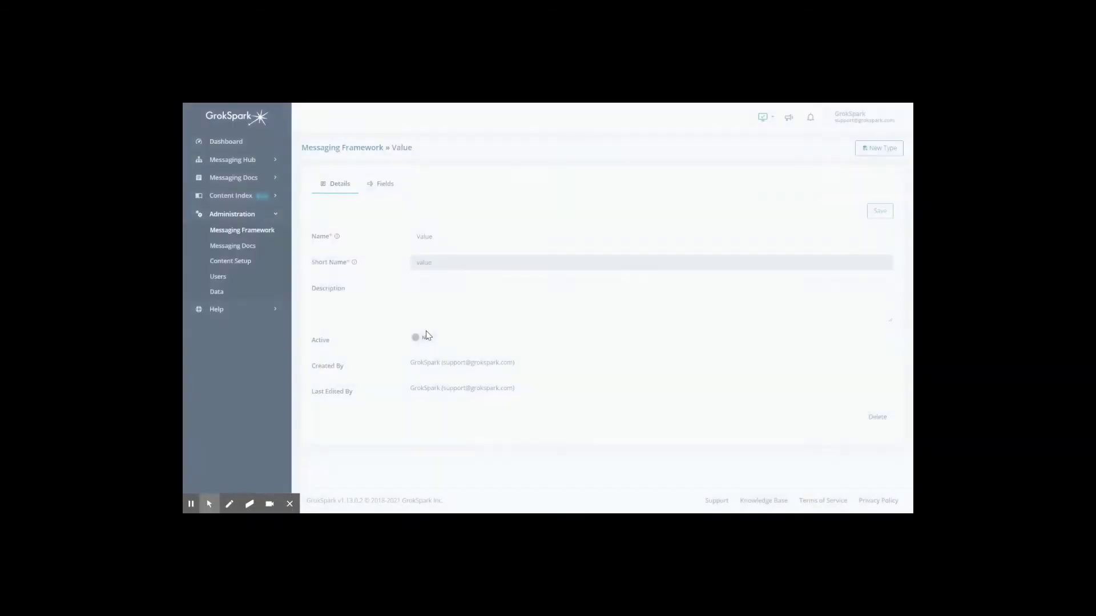
pyautogui.click(415, 341)
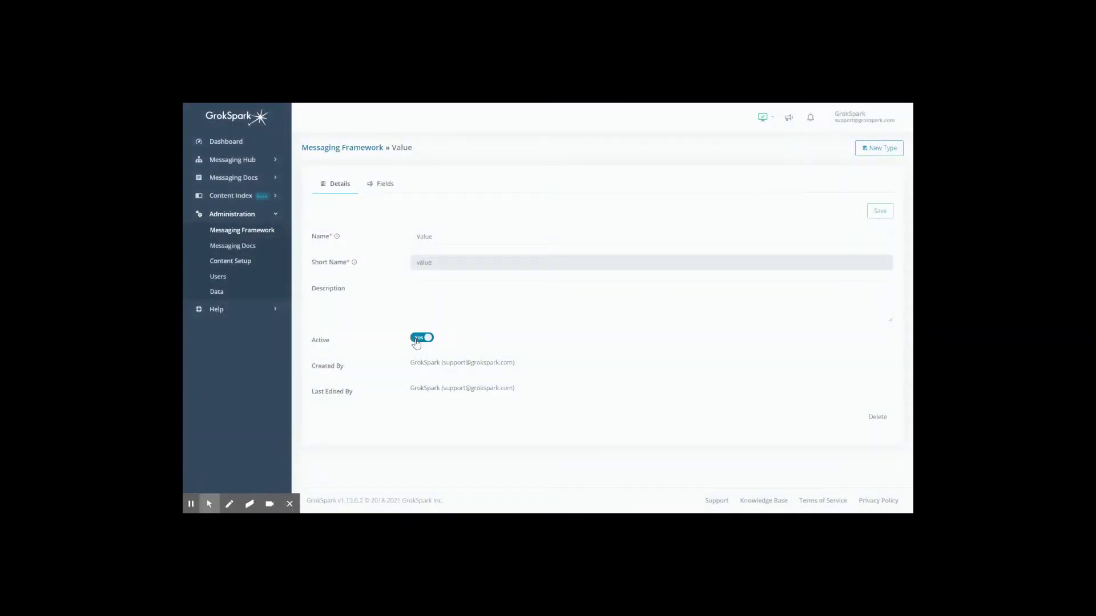
pyautogui.click(881, 214)
# - Set the Value messaging type back to inactive, save it, and return to the type list
pyautogui.click(426, 340)
pyautogui.click(880, 212)
pyautogui.click(347, 153)
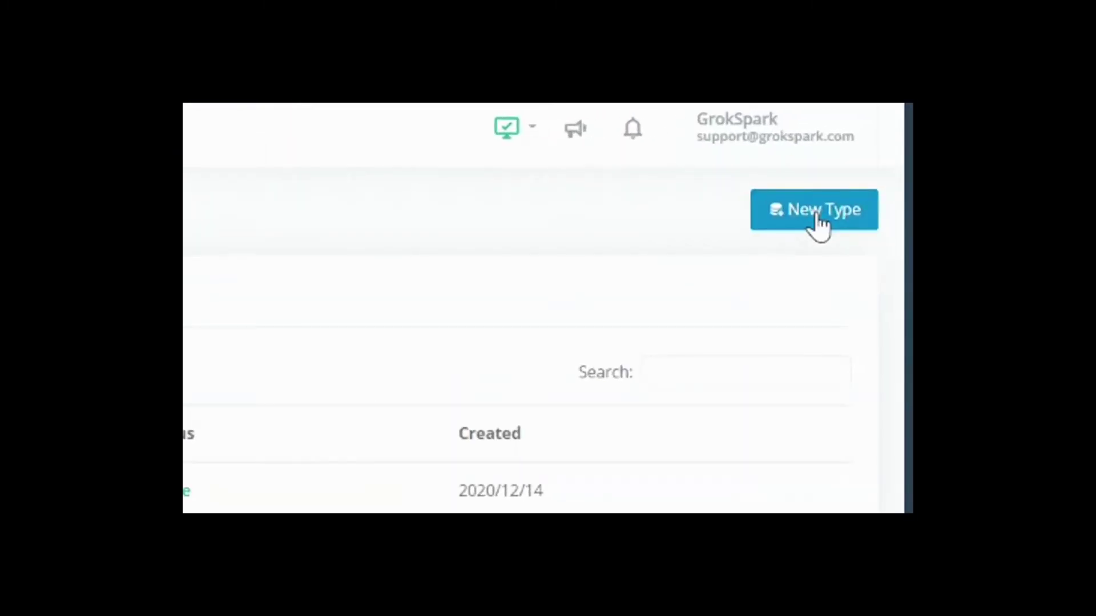
# - Create an active messaging type named Platform and save it
pyautogui.click(816, 217)
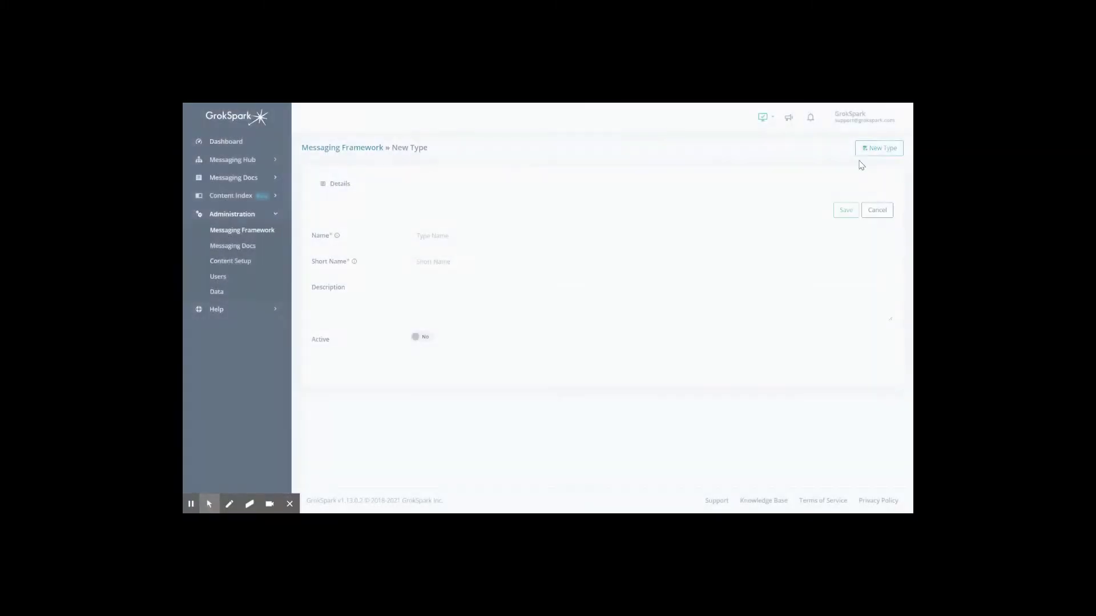
pyautogui.click(466, 236)
pyautogui.write('Platform')
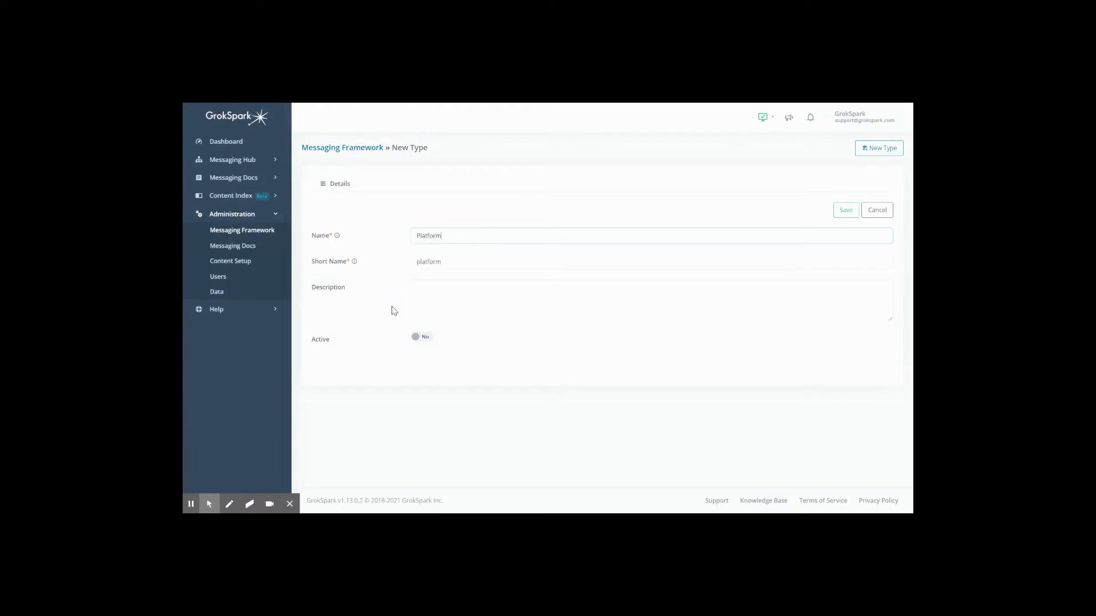
pyautogui.click(421, 337)
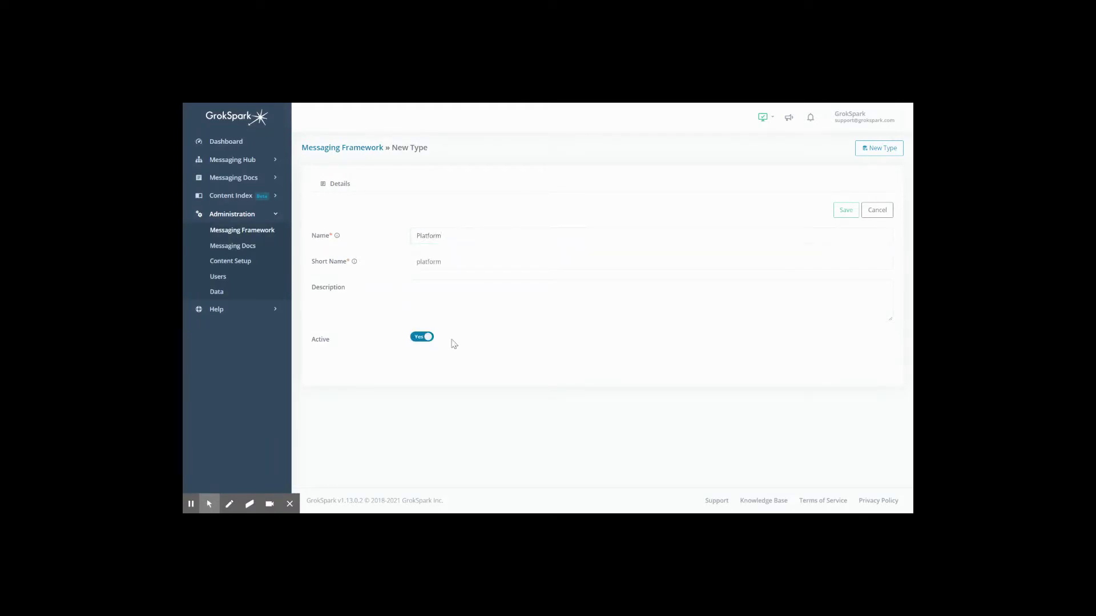
pyautogui.click(845, 212)
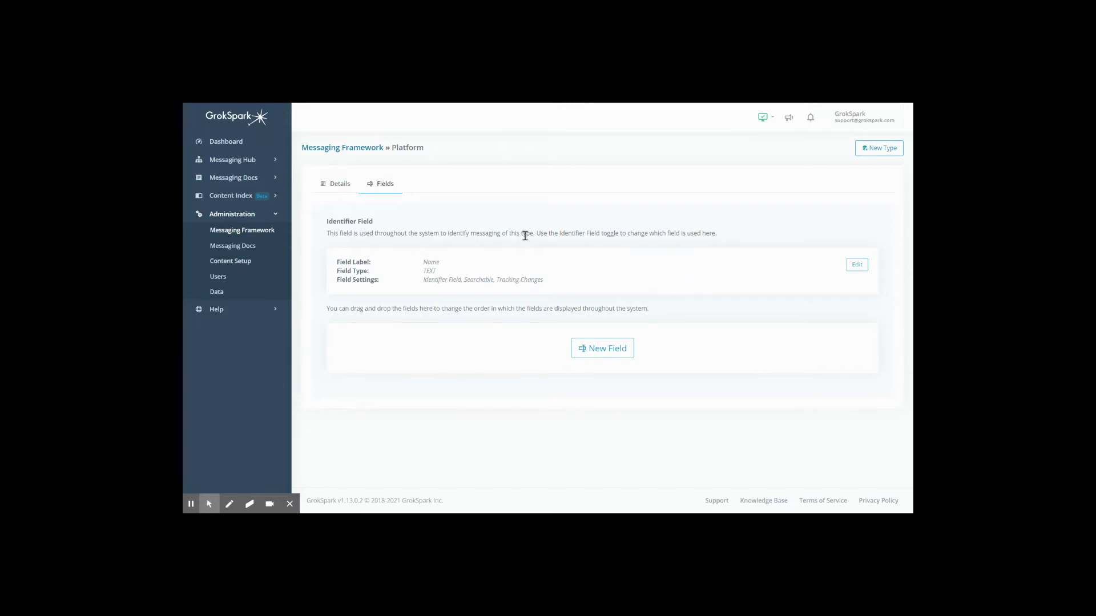
# - Change the label of the Platform type's identifier field to Platform Name and save the field
pyautogui.click(857, 265)
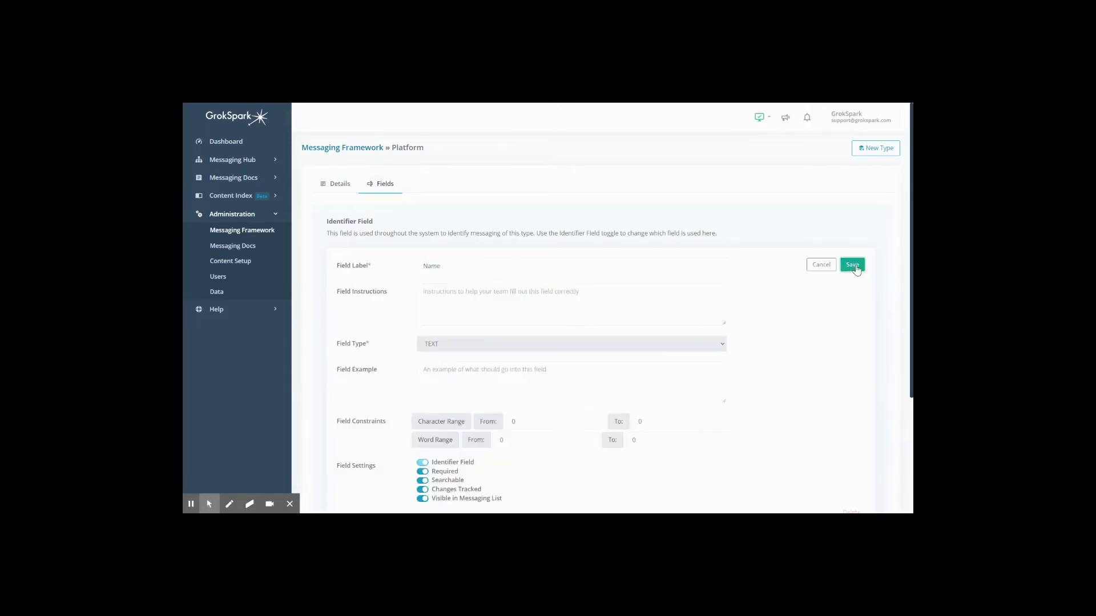
pyautogui.doubleClick(428, 266)
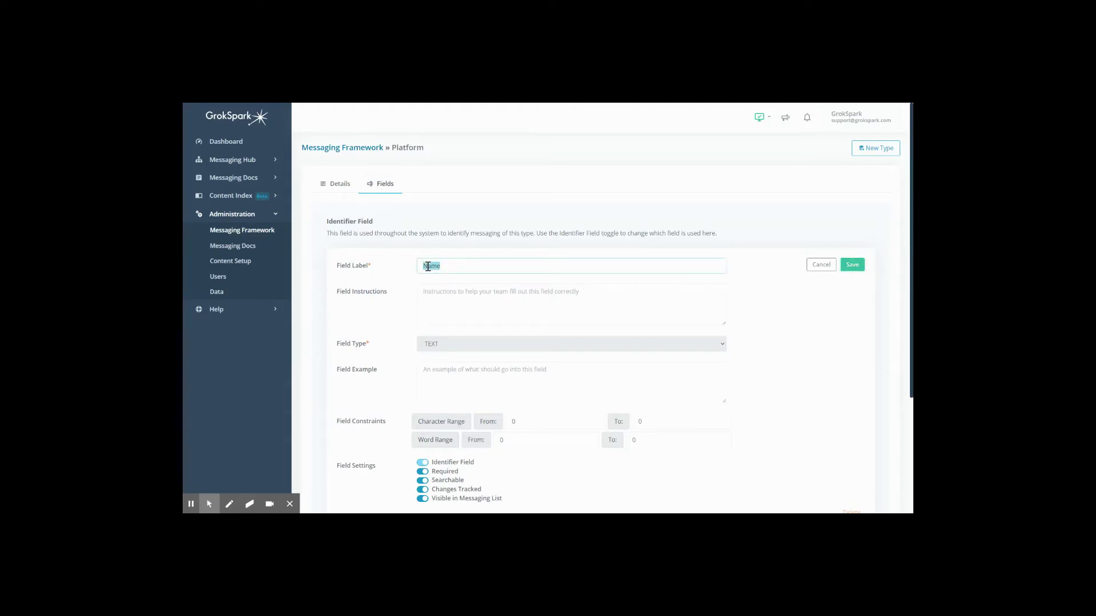
pyautogui.write('Platform Name')
pyautogui.click(852, 265)
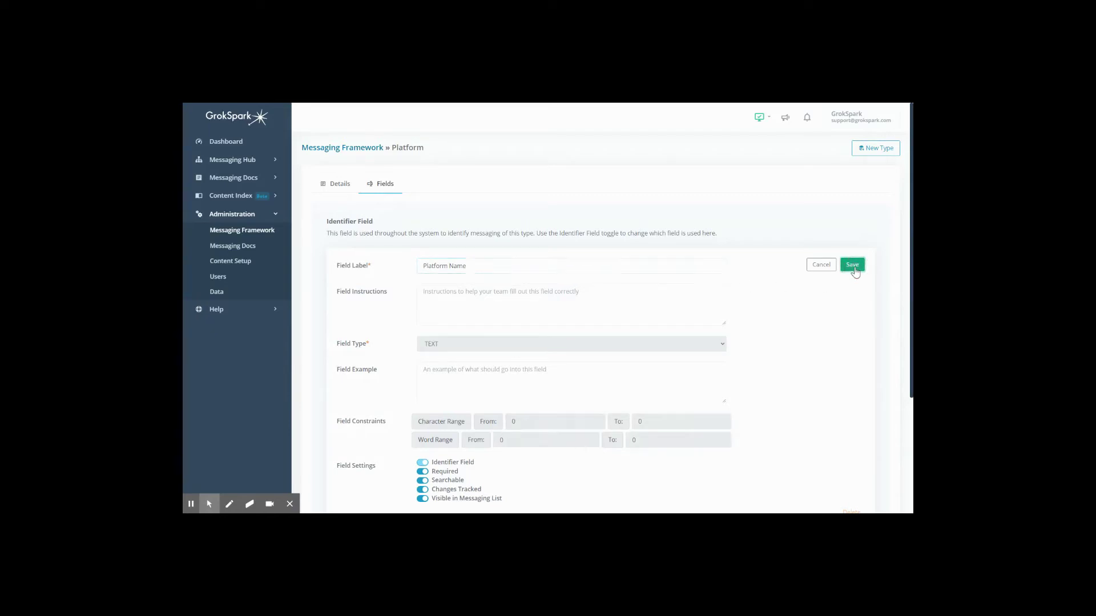
# - Add a TEXTAREA field labelled Description to the Platform type and save it
pyautogui.click(599, 349)
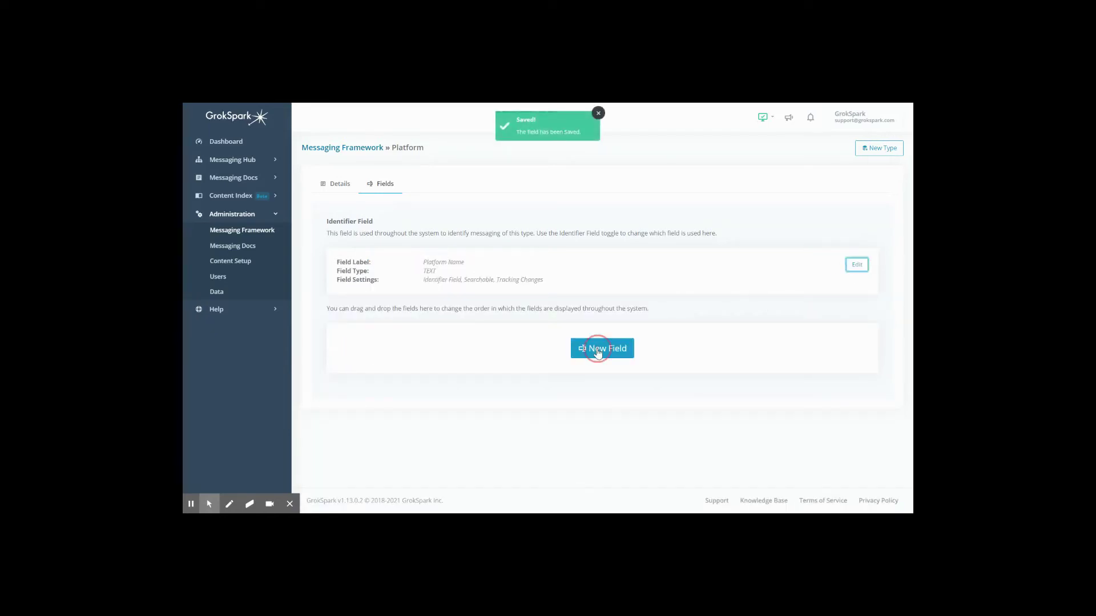
pyautogui.click(491, 342)
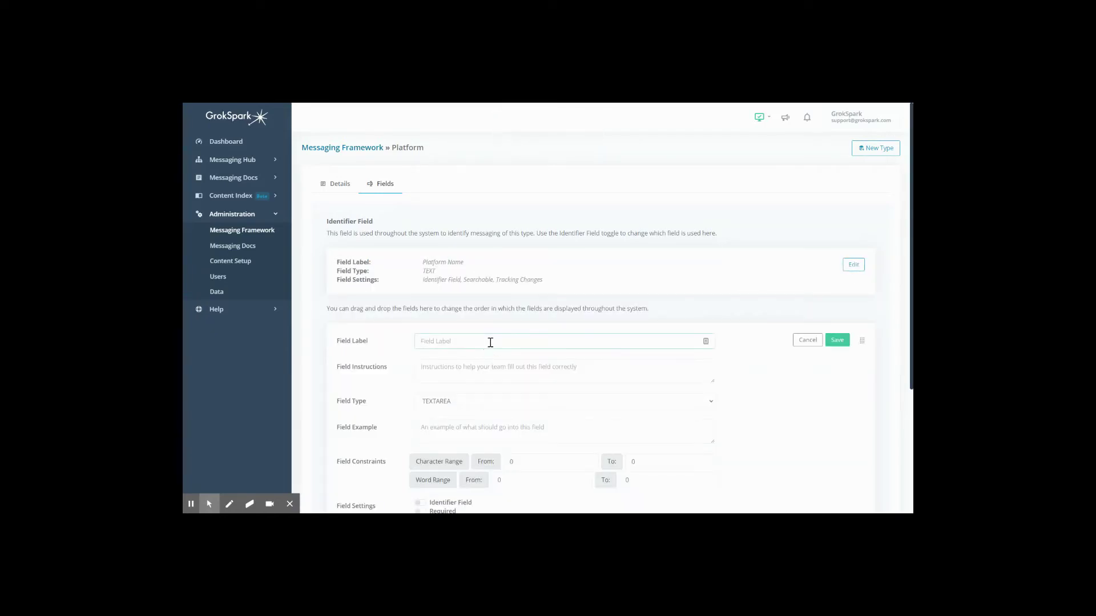
pyautogui.write('Description')
pyautogui.click(837, 341)
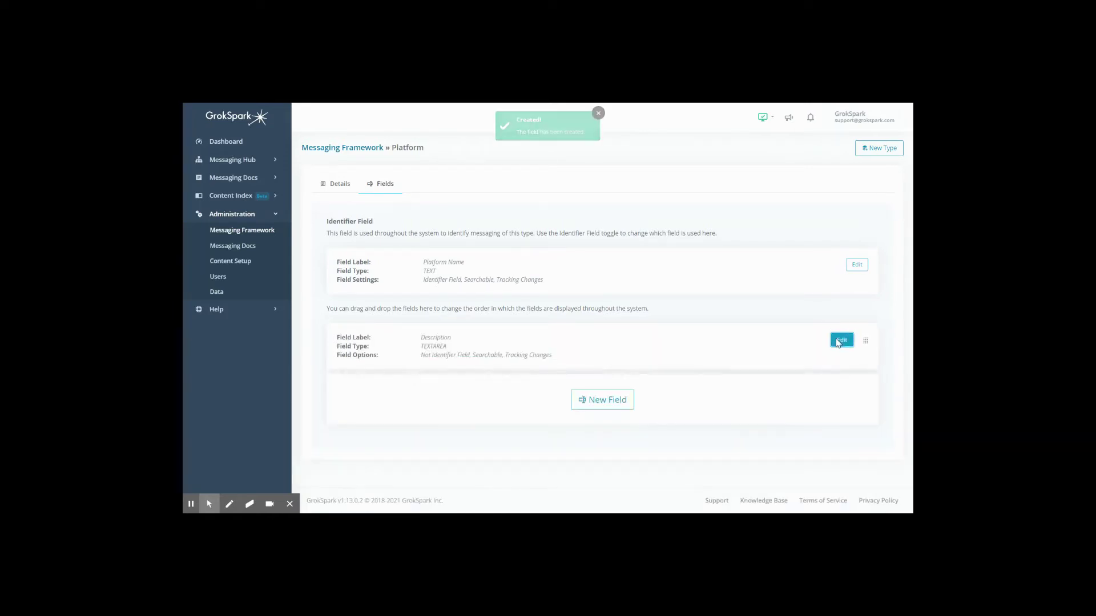
# - Return to the messaging type list and open the field setup of the Features type
pyautogui.click(358, 149)
pyautogui.scroll(-1, 568, 282)
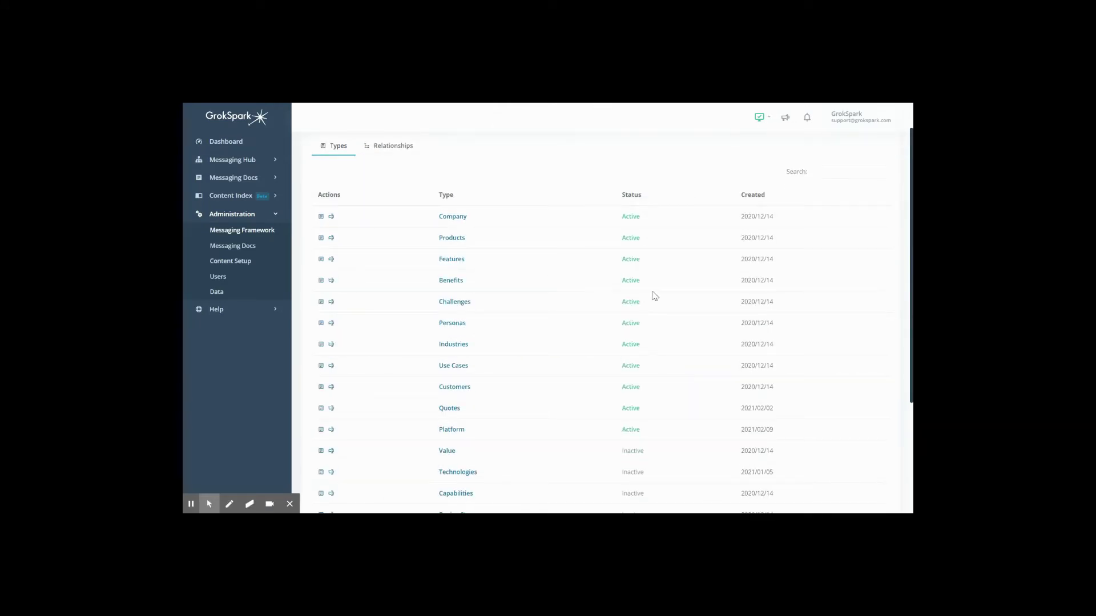
pyautogui.scroll(1, 656, 288)
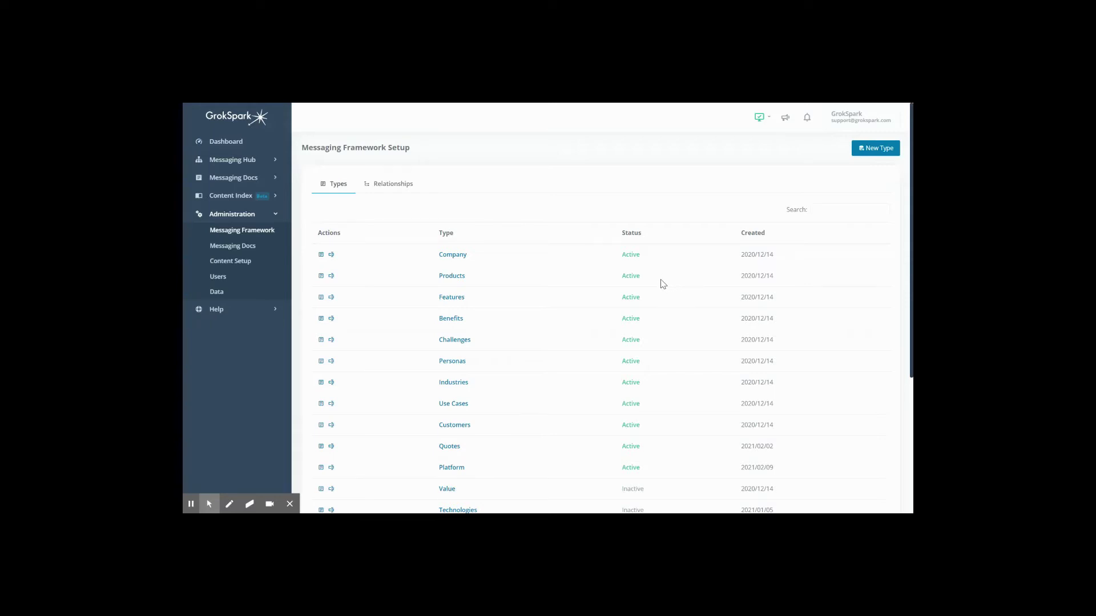
pyautogui.click(455, 297)
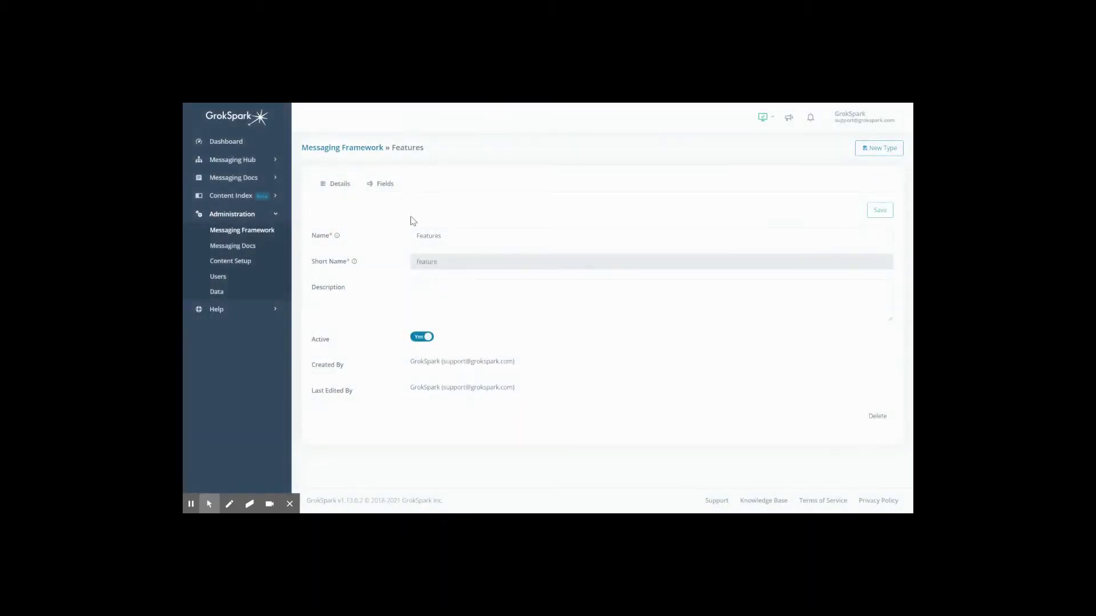
pyautogui.click(385, 189)
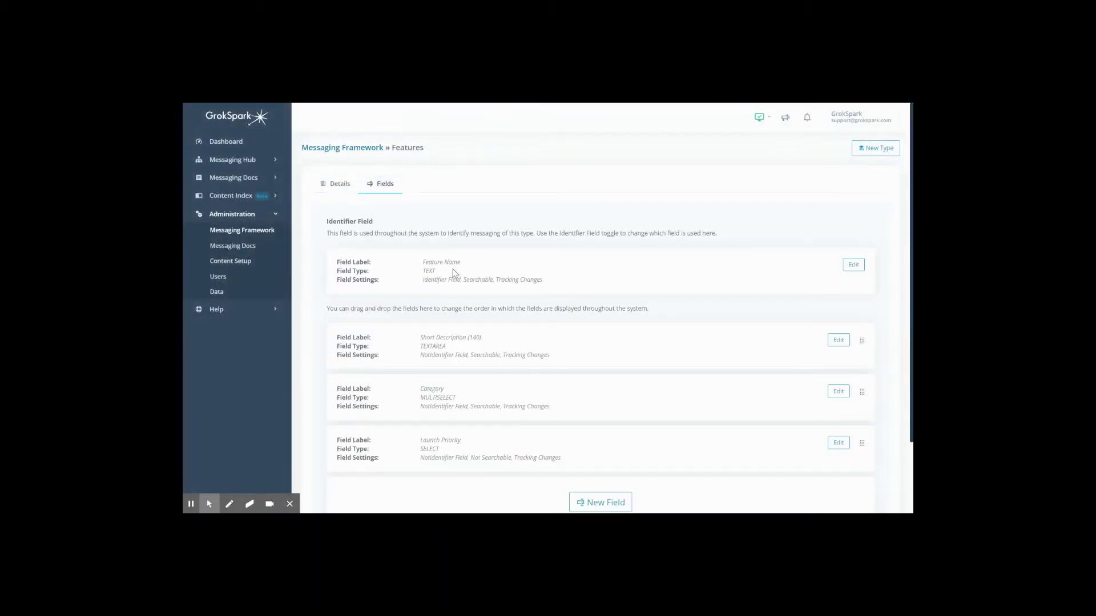
pyautogui.scroll(-1, 484, 321)
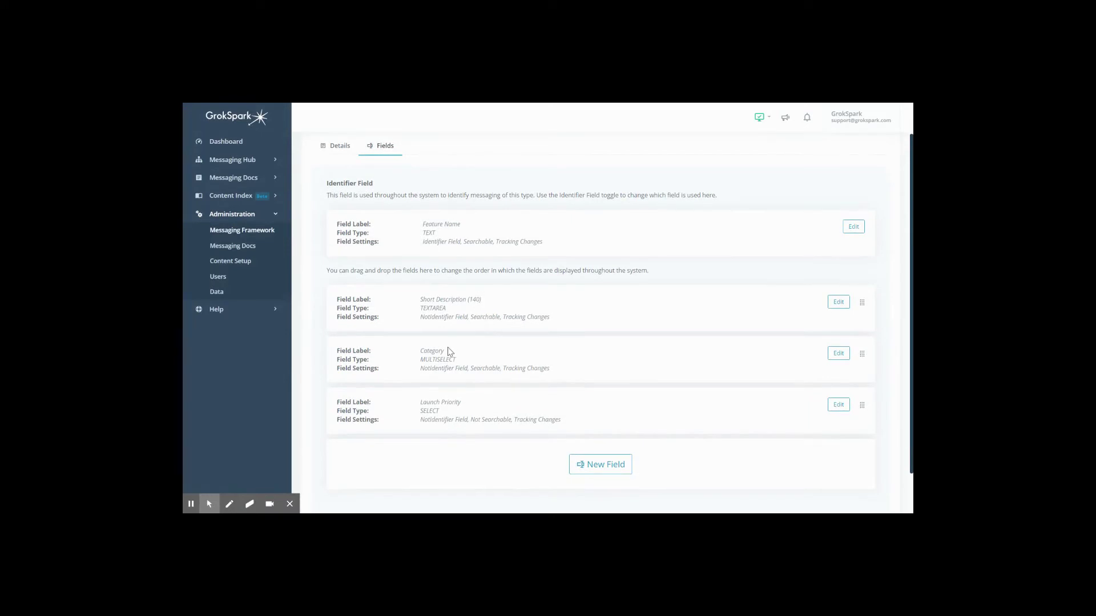
pyautogui.scroll(-1, 447, 354)
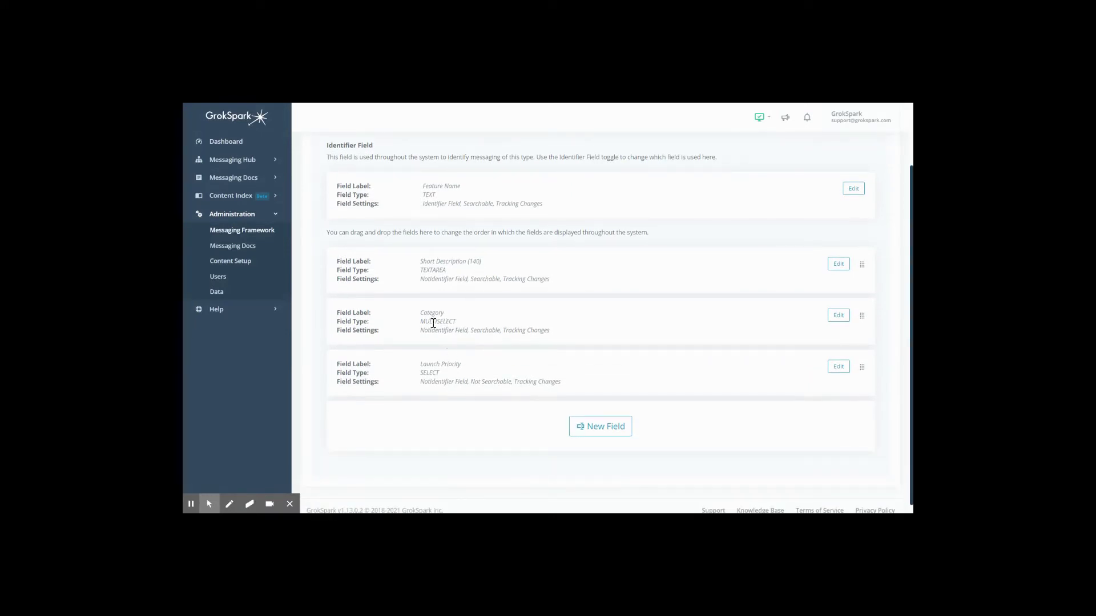
# - Add a TEXTAREA field labelled Long Description to the Features type with a character range of 140 to 280, and save it
pyautogui.click(606, 434)
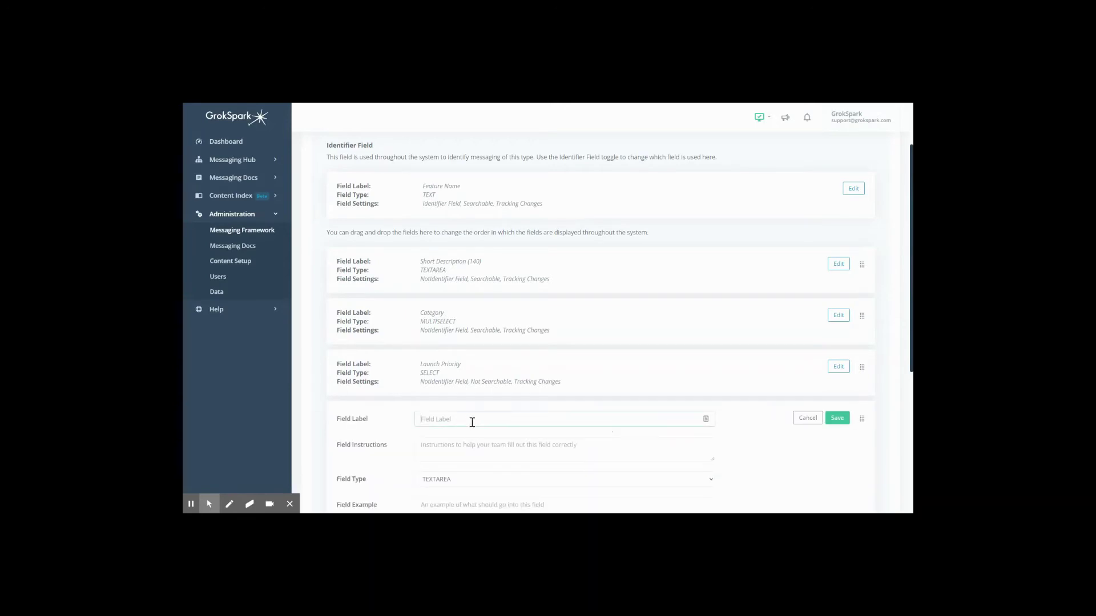
pyautogui.write('Long Description')
pyautogui.scroll(-3, 480, 451)
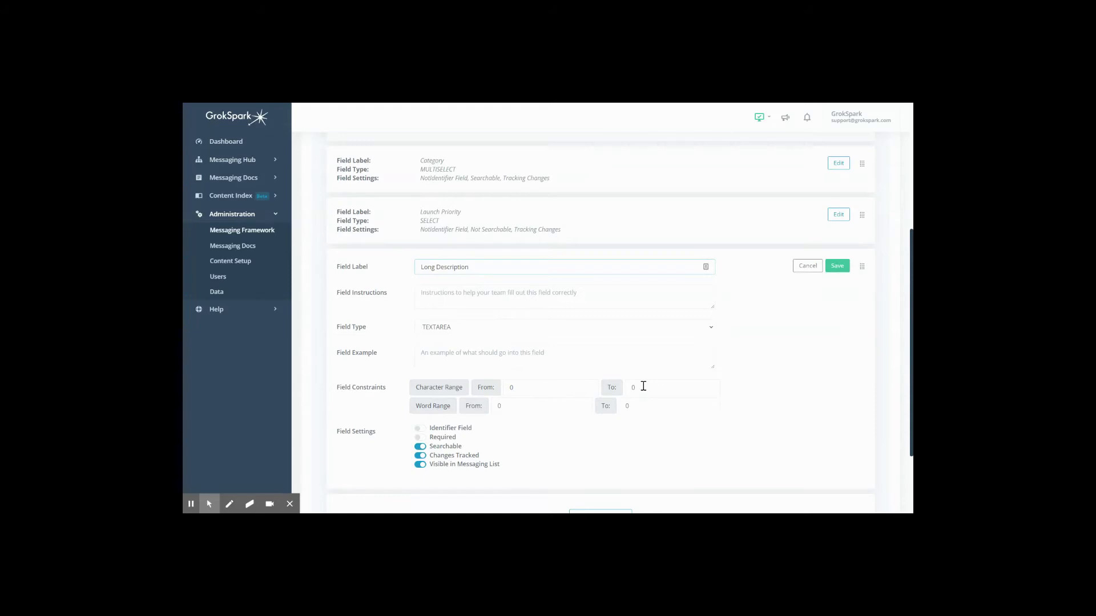
pyautogui.click(666, 387)
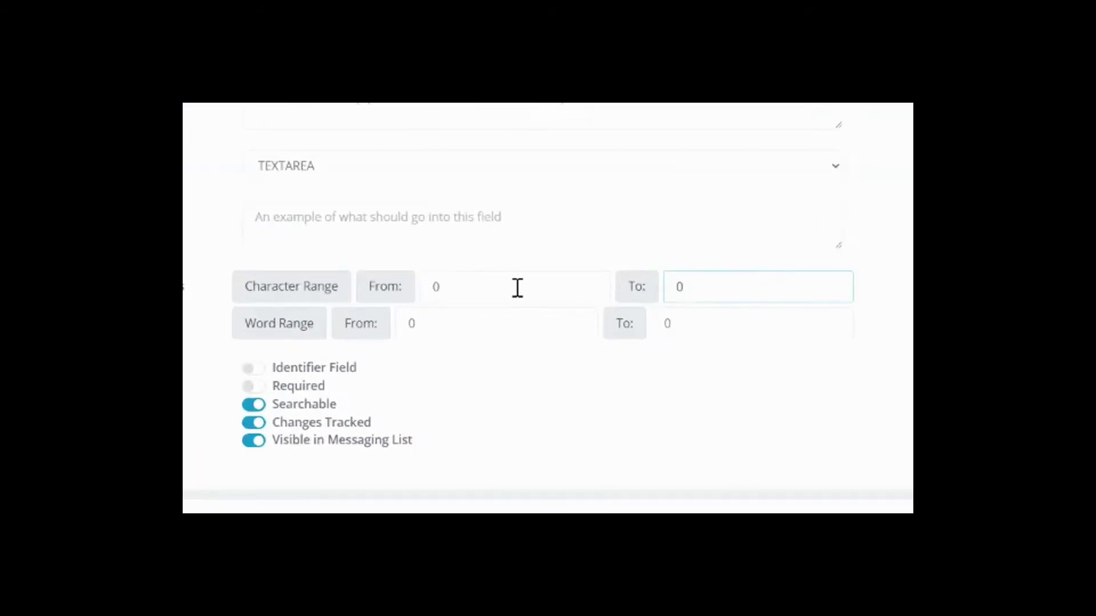
pyautogui.click(471, 355)
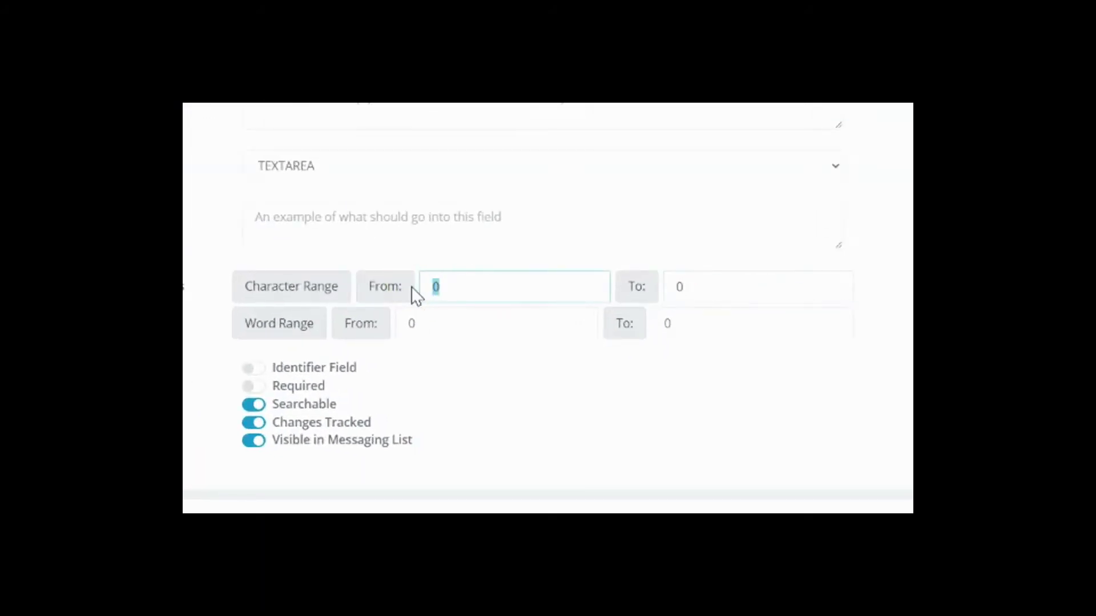
pyautogui.write('140')
pyautogui.click(680, 289)
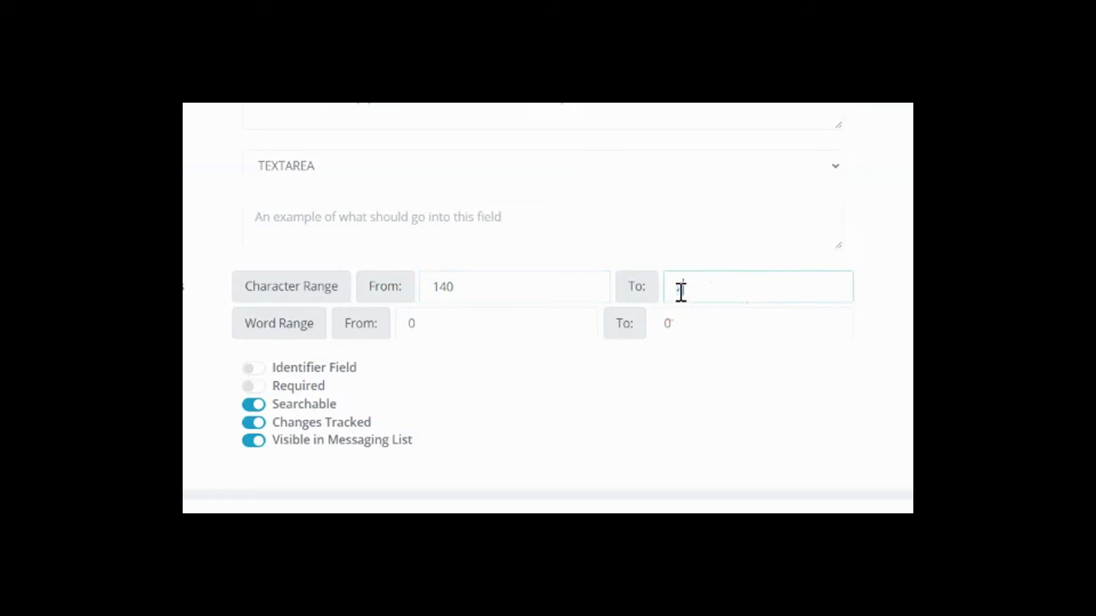
pyautogui.write('280')
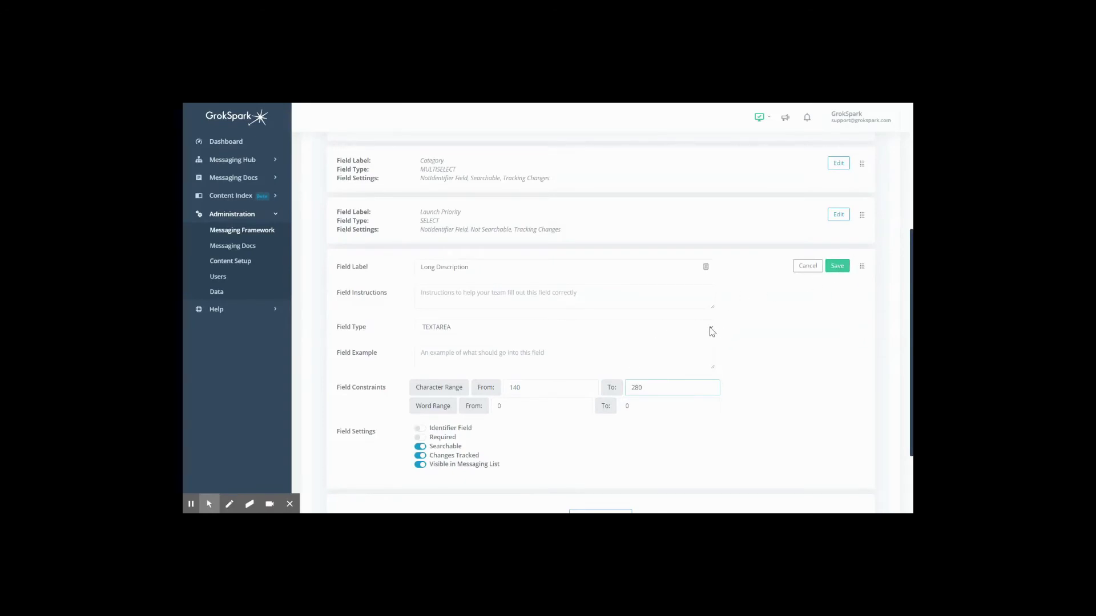
pyautogui.click(711, 331)
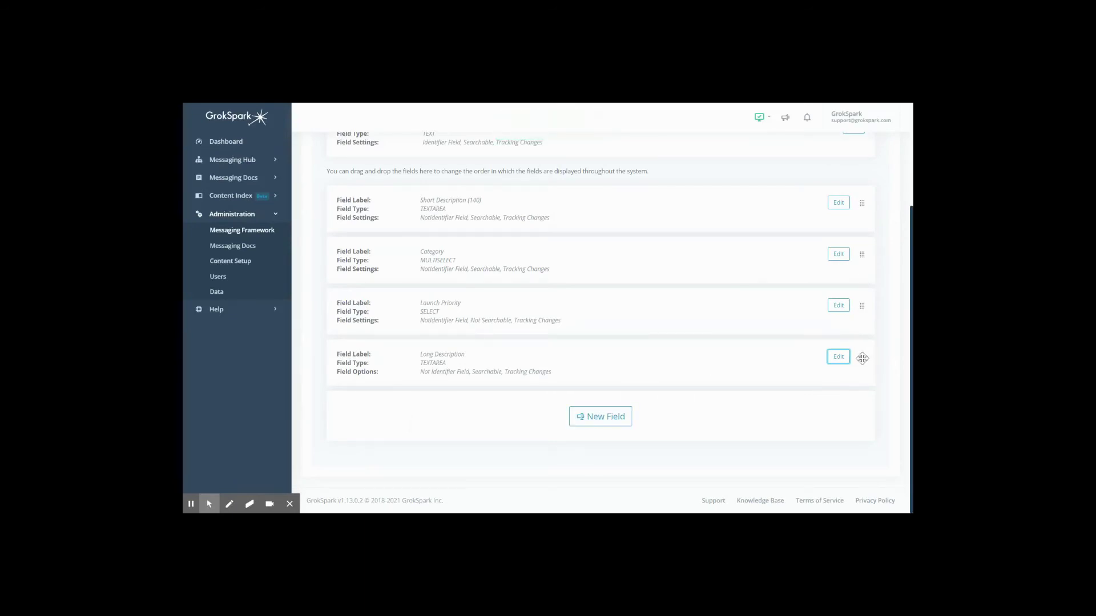
# - Move the Long Description field directly below Short Description (140) and return to the messaging type list
pyautogui.moveTo(862, 358); pyautogui.dragTo(858, 242)
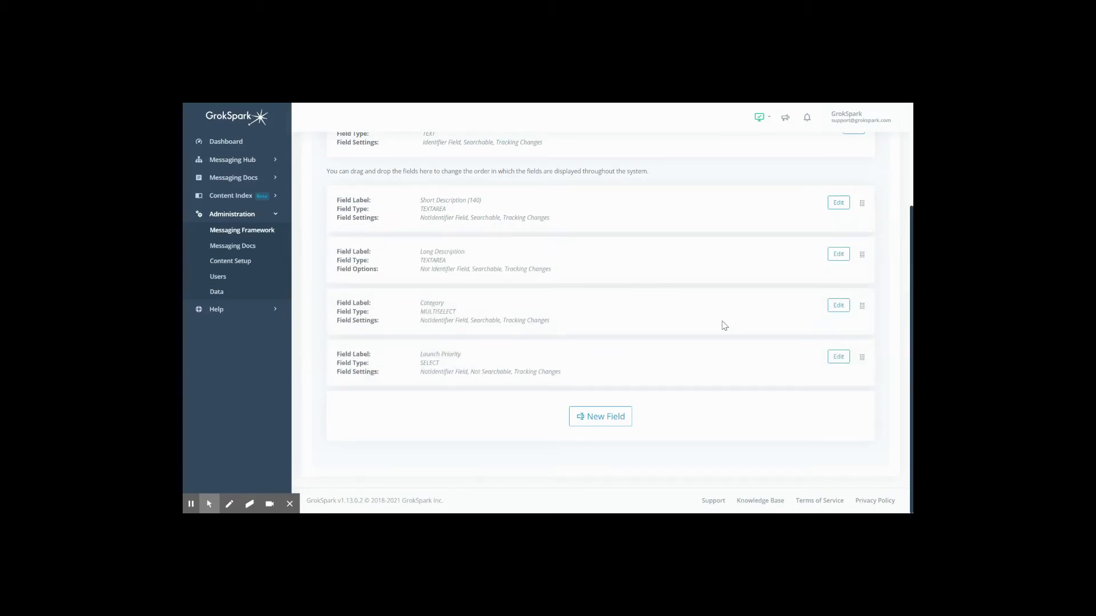
pyautogui.scroll(4, 724, 326)
pyautogui.click(349, 149)
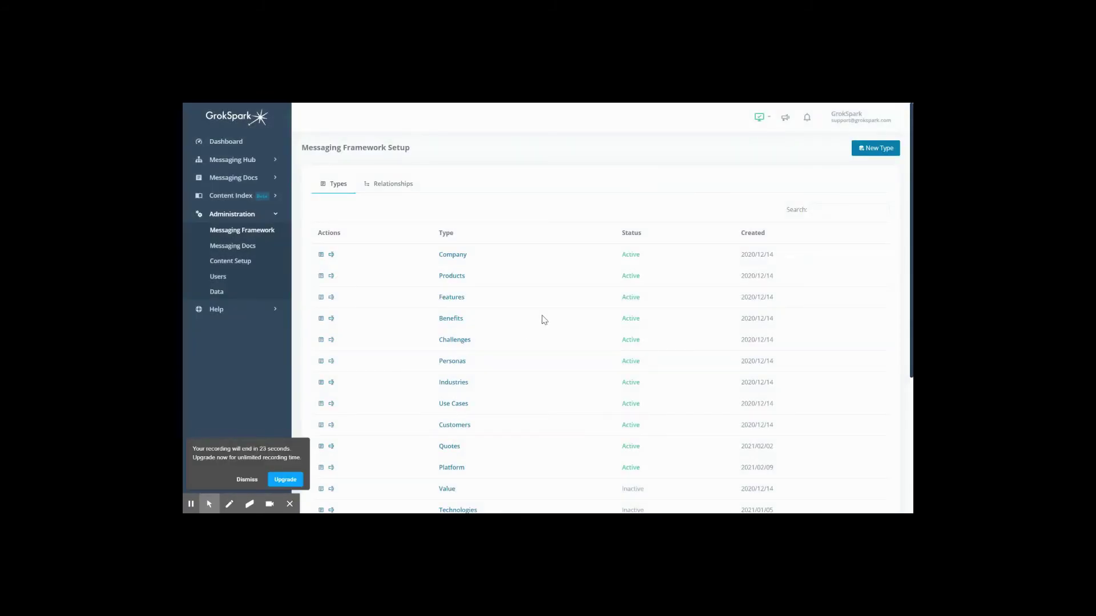
# - Open the relationships of the messaging framework and look through its inheritance levels
pyautogui.click(395, 190)
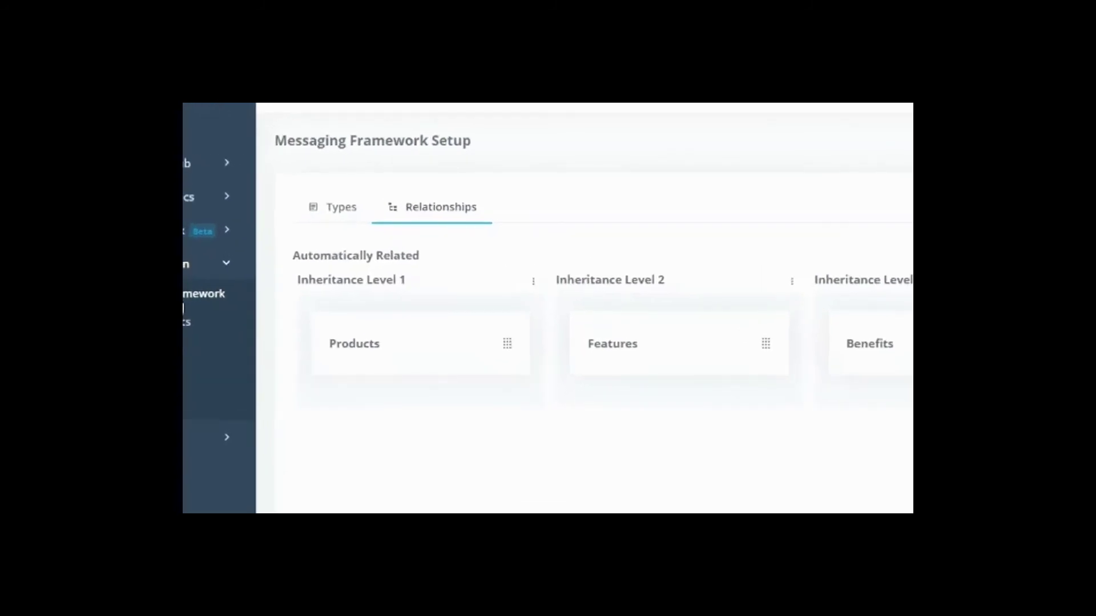
pyautogui.click(183, 303)
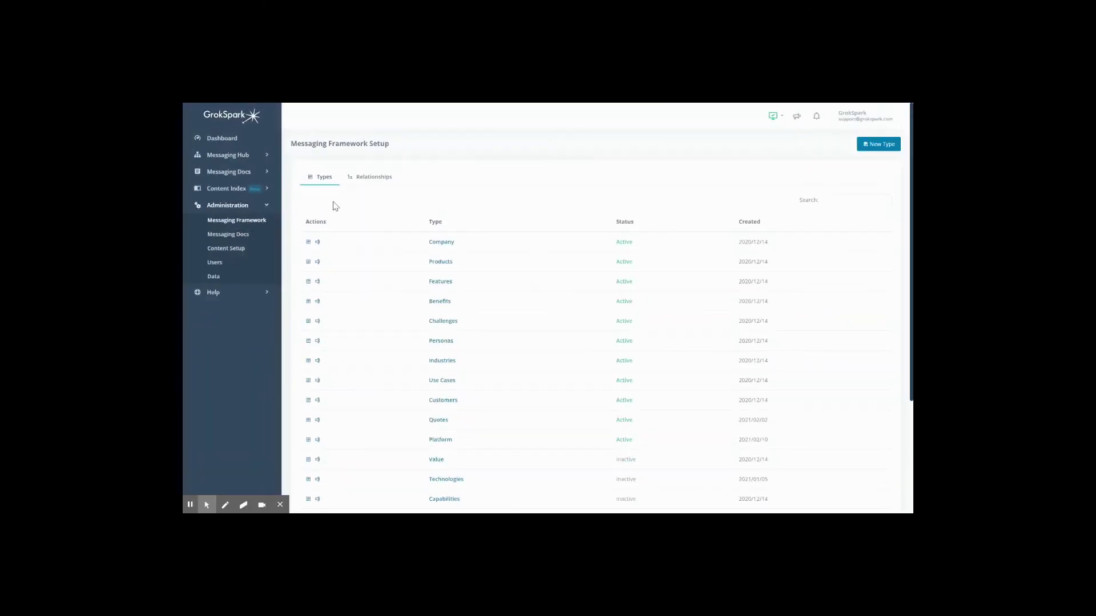
pyautogui.click(372, 179)
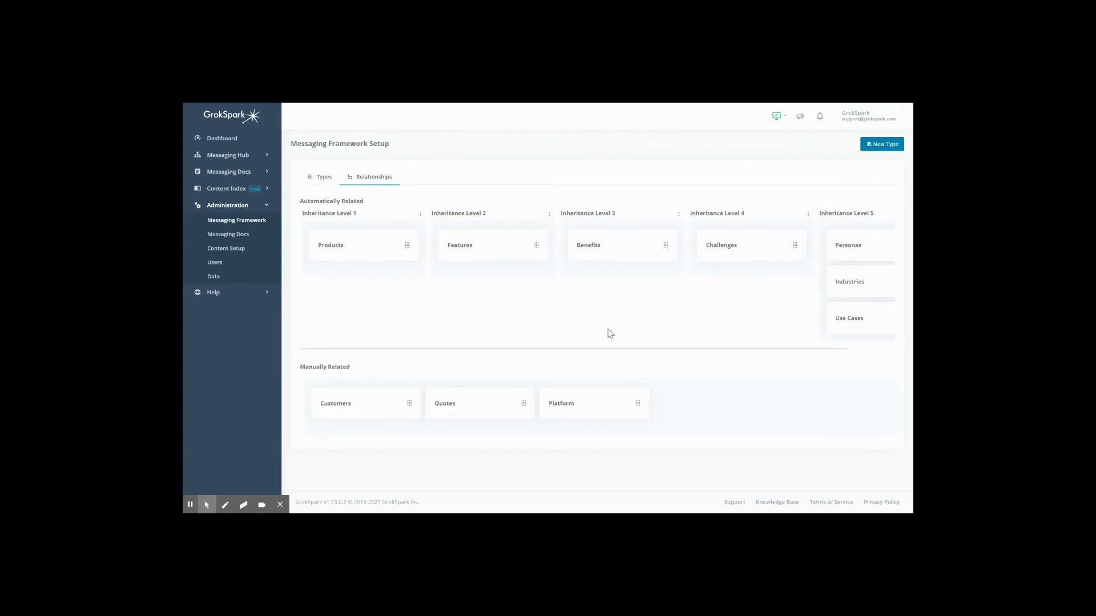
pyautogui.moveTo(605, 348); pyautogui.dragTo(579, 348)
# - Add an inheritance level before the Products level and move the Platform type from Manually Related into it
pyautogui.click(420, 214)
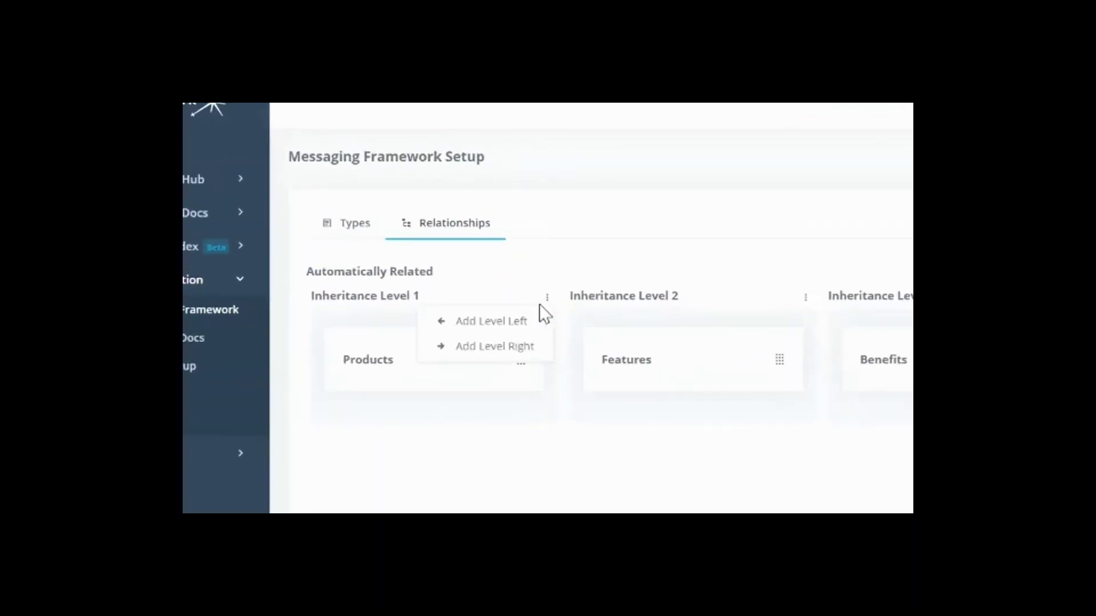
pyautogui.click(513, 320)
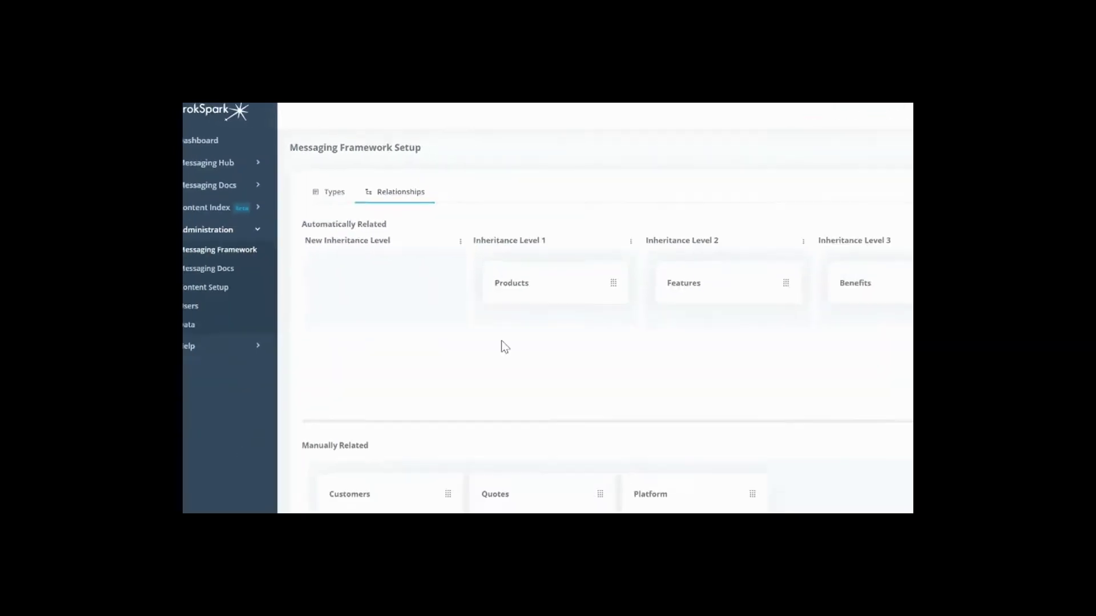
pyautogui.moveTo(637, 405); pyautogui.dragTo(402, 245)
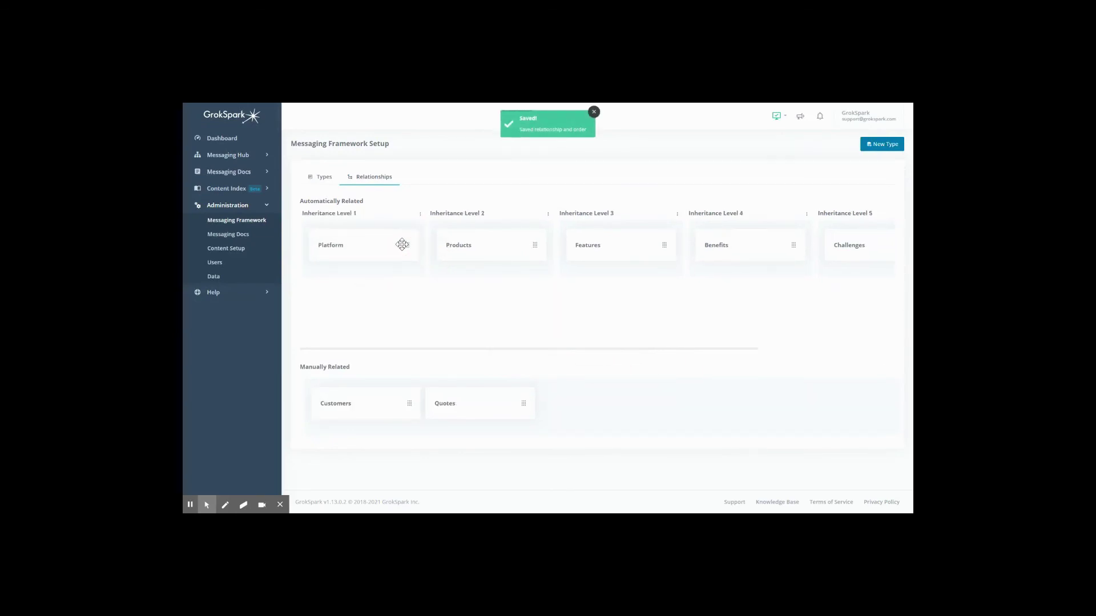